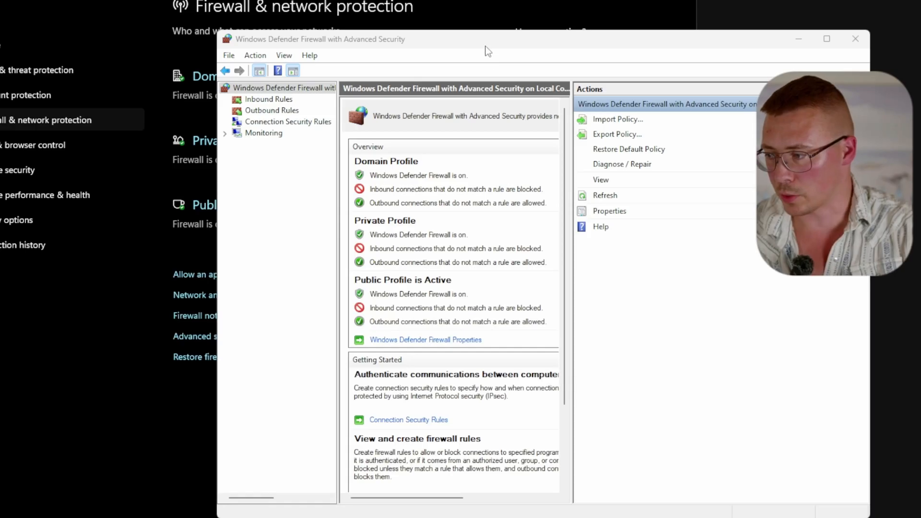
- Move the advanced firewall console over the Windows Security page, then close it
drag(485, 50, 464, 45)
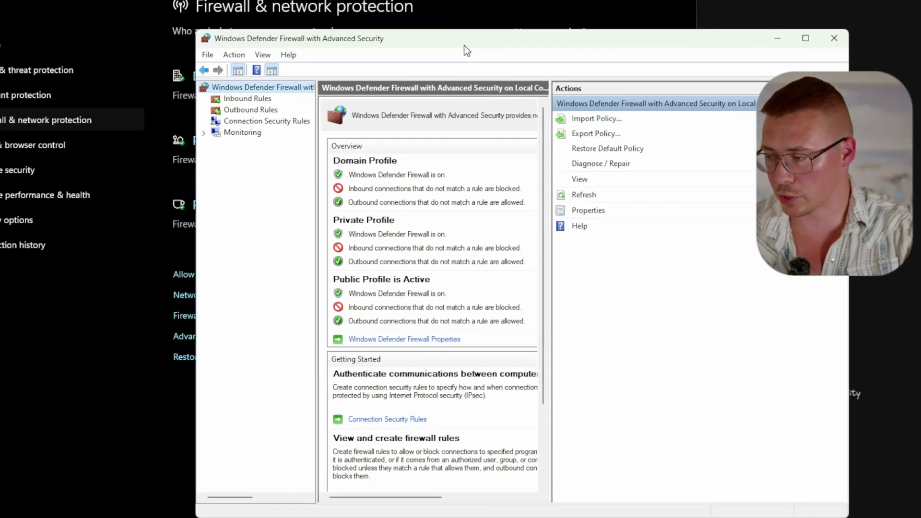
mouse_move(465, 46)
mouse_down()
mouse_move(473, 105)
mouse_move(342, 384)
mouse_up()
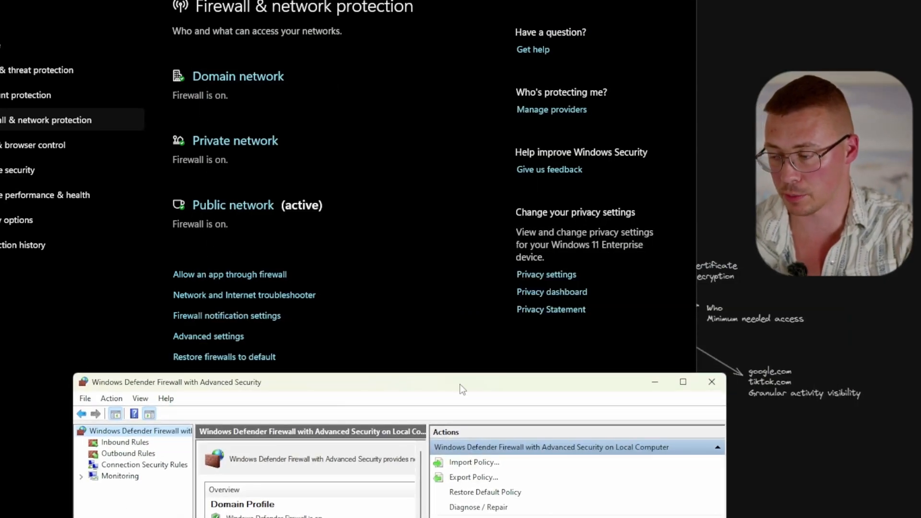
mouse_move(460, 384)
mouse_down()
mouse_move(524, 28)
mouse_move(503, 16)
mouse_up()
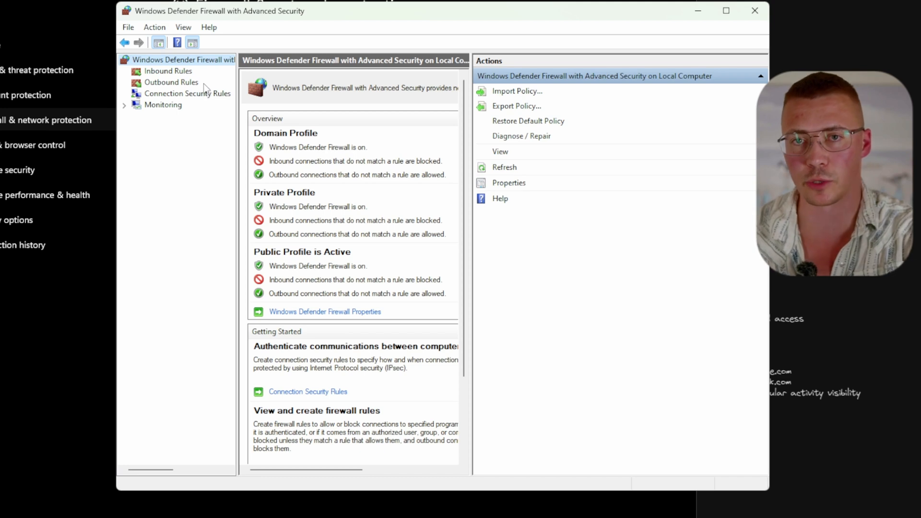
click(755, 11)
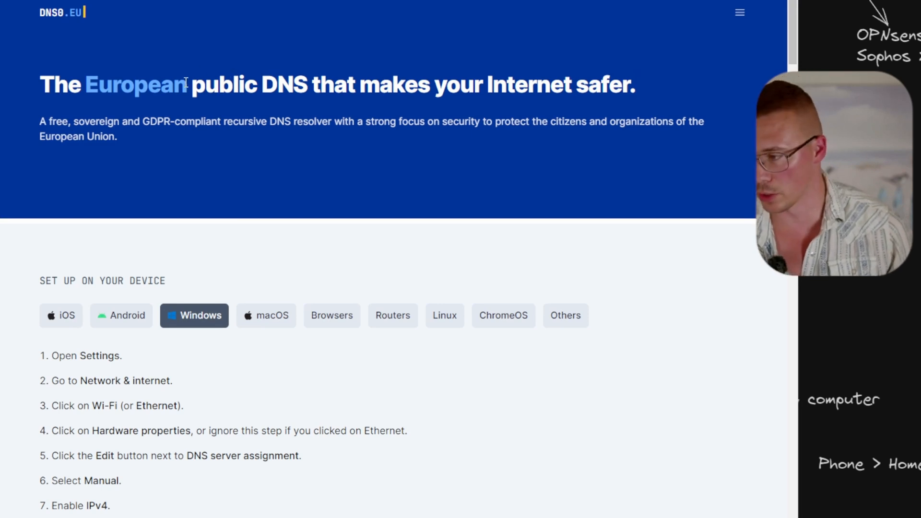
scroll(185, 83, down, 1)
scroll(185, 79, up, 1)
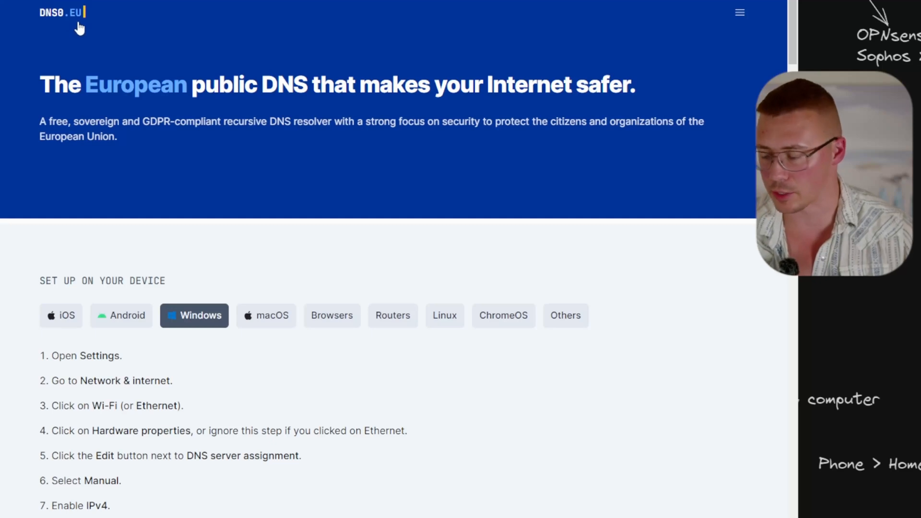
scroll(73, 15, down, 1)
scroll(216, 48, down, 3)
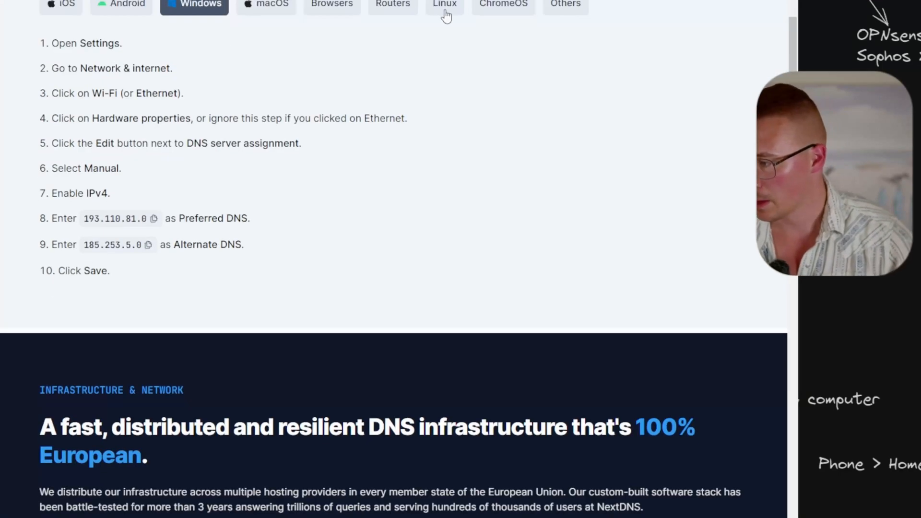
scroll(447, 7, down, 1)
scroll(445, 6, down, 1)
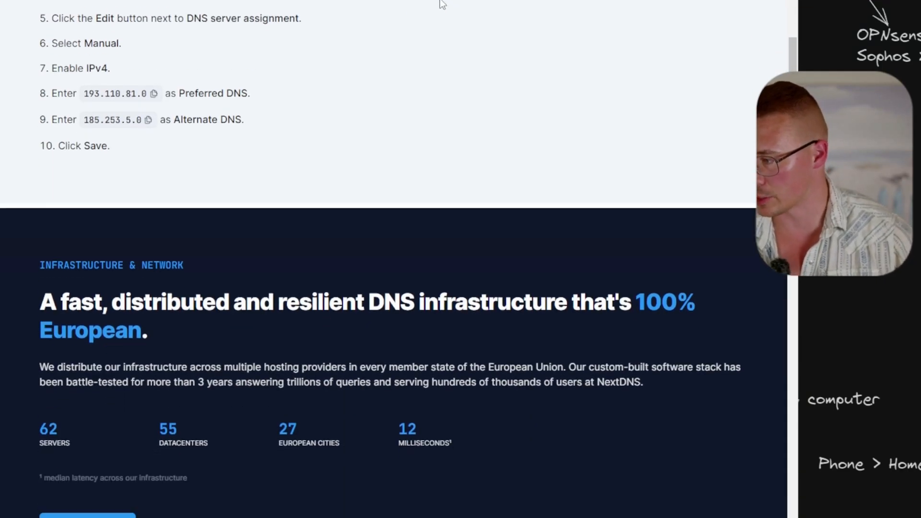
scroll(440, 5, down, 3)
scroll(412, 75, up, 5)
scroll(138, 152, up, 2)
scroll(179, 144, down, 2)
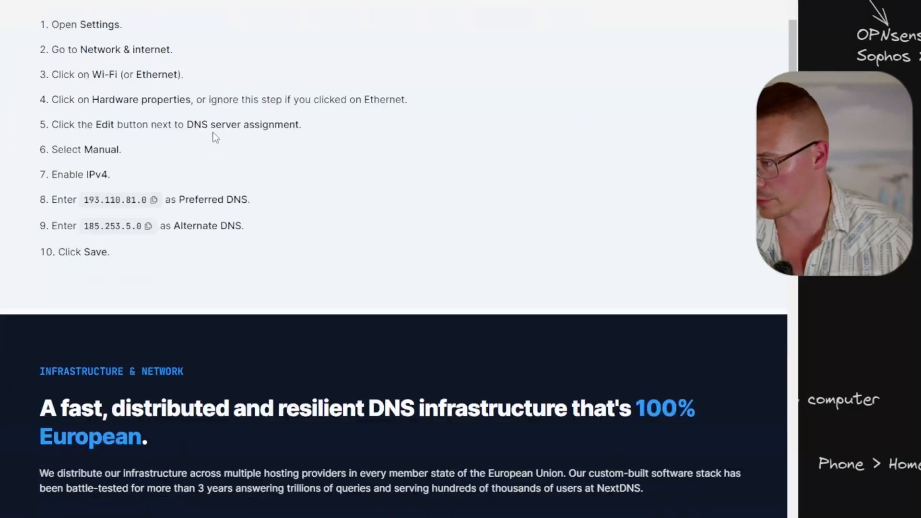
scroll(212, 134, down, 3)
scroll(212, 131, down, 1)
scroll(202, 128, down, 1)
scroll(202, 128, down, 4)
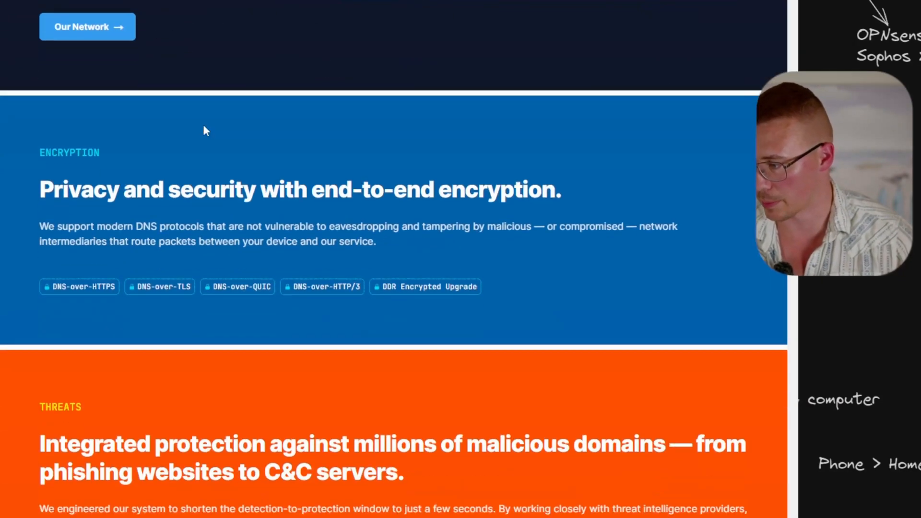
scroll(203, 125, down, 2)
scroll(204, 122, down, 1)
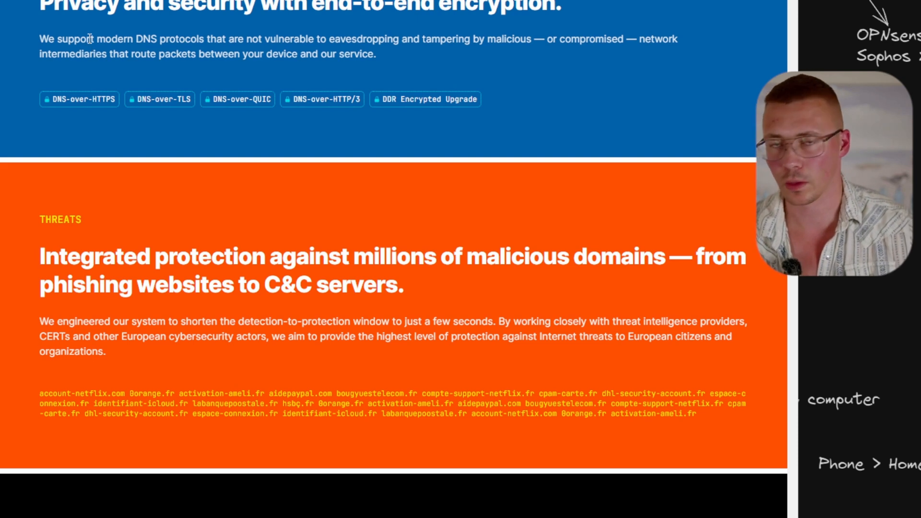
scroll(150, 204, down, 3)
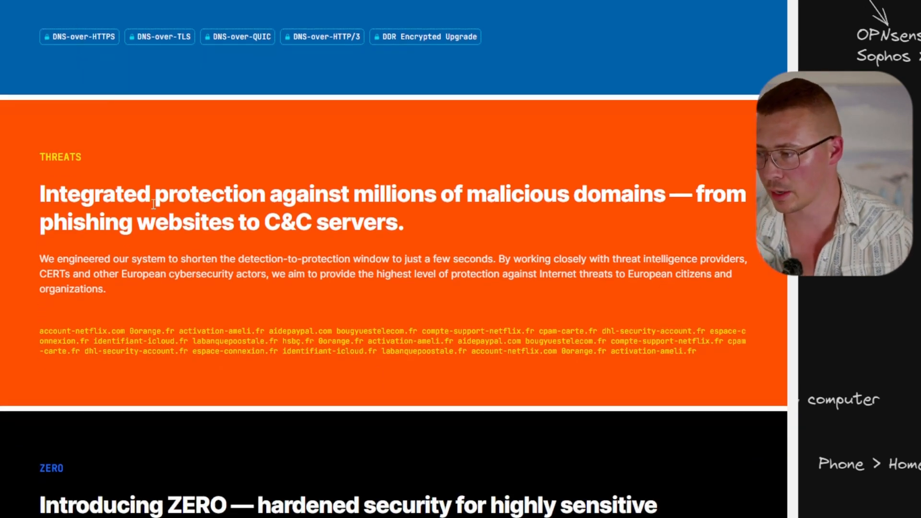